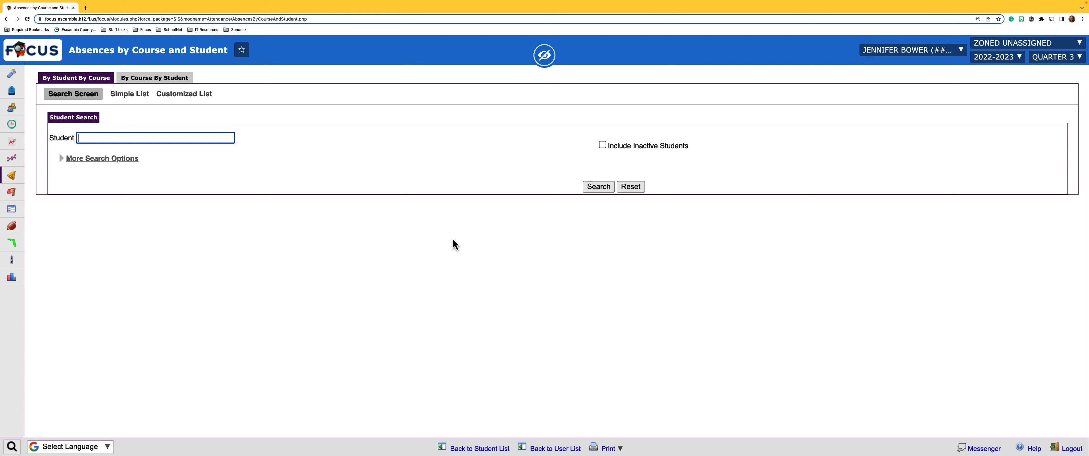
# Read the help page for the Absences by Course and Student report, including its Student Search section, and close it.
pyautogui.click(1031, 447)
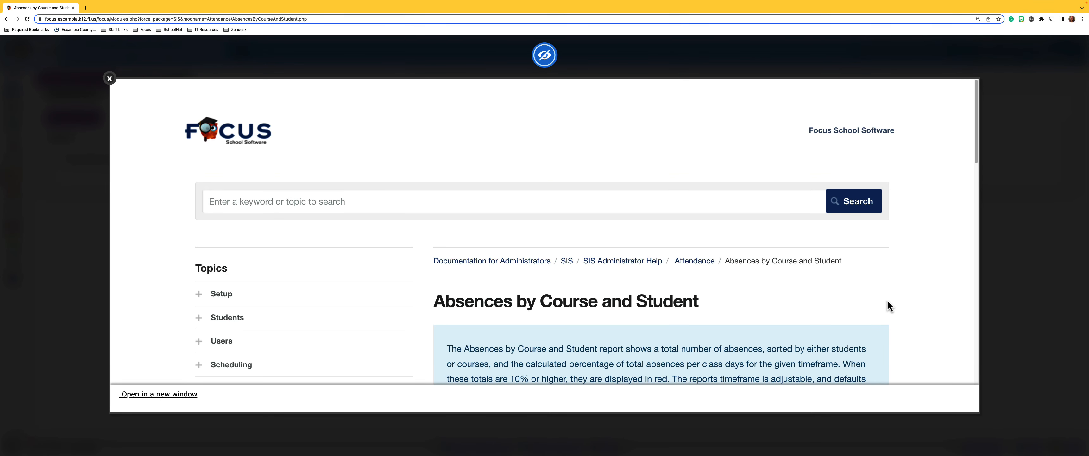
pyautogui.scroll(-1, 926, 299)
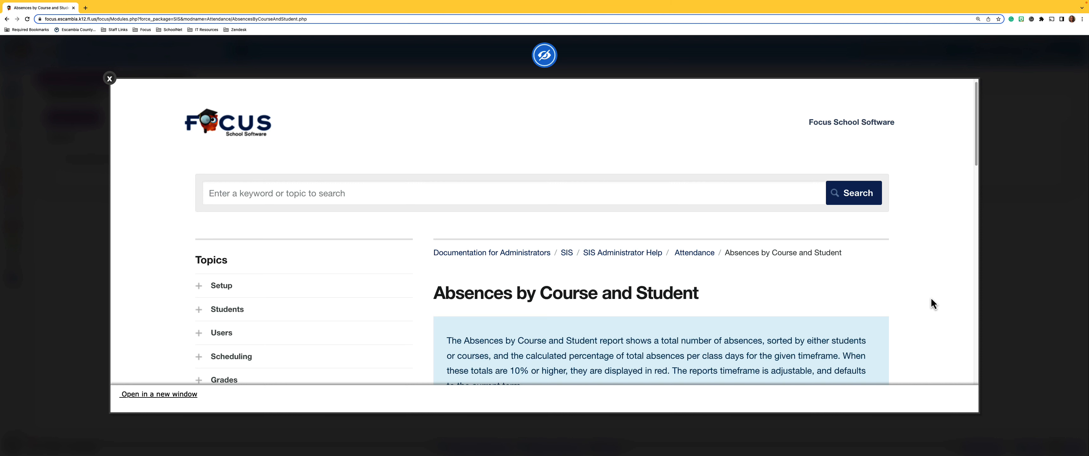
pyautogui.scroll(-2, 931, 299)
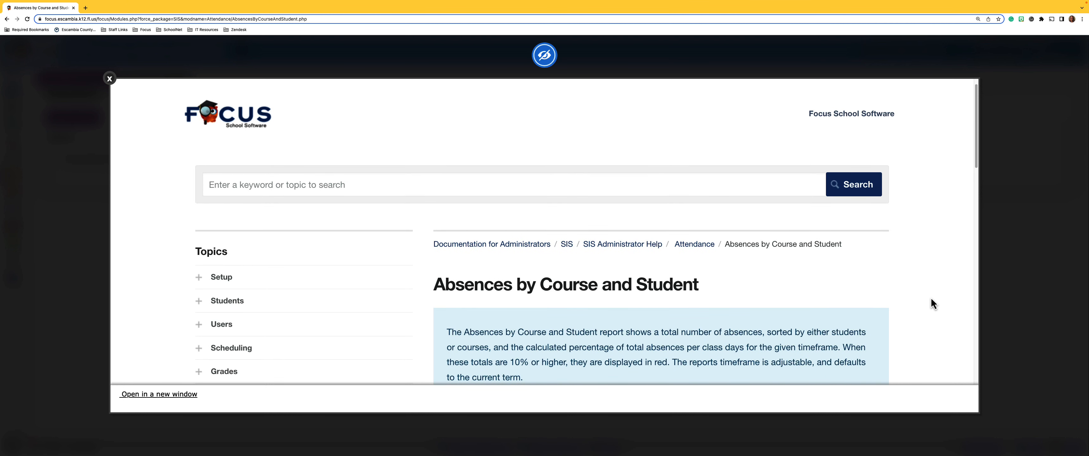
pyautogui.scroll(-5, 931, 299)
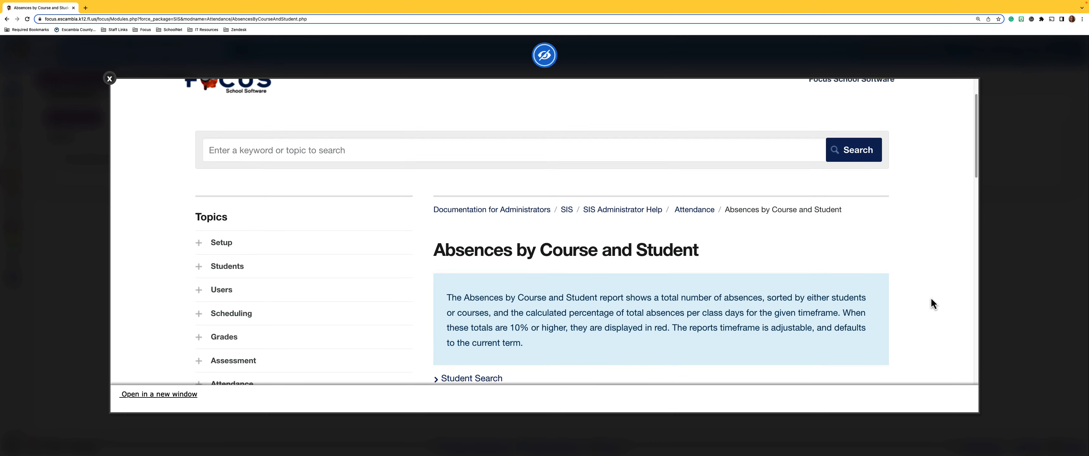
pyautogui.scroll(-6, 931, 299)
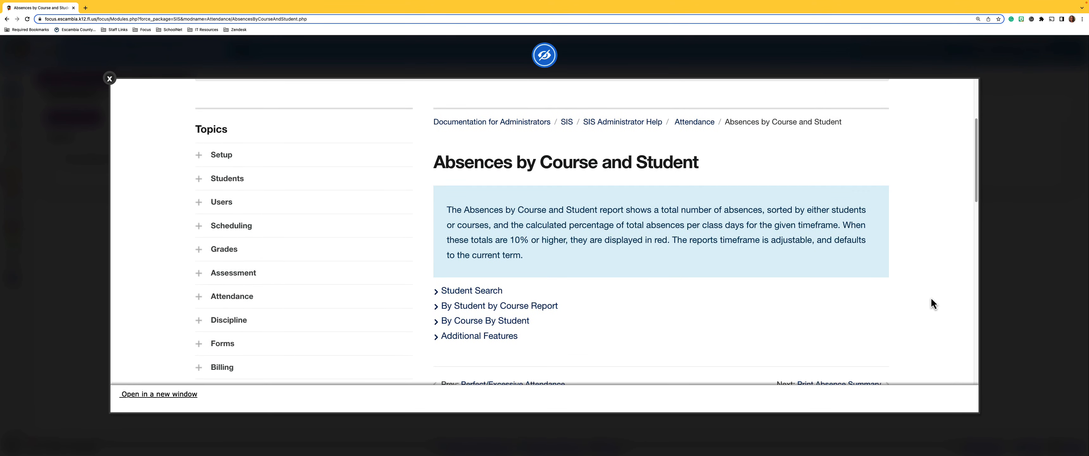
pyautogui.click(438, 296)
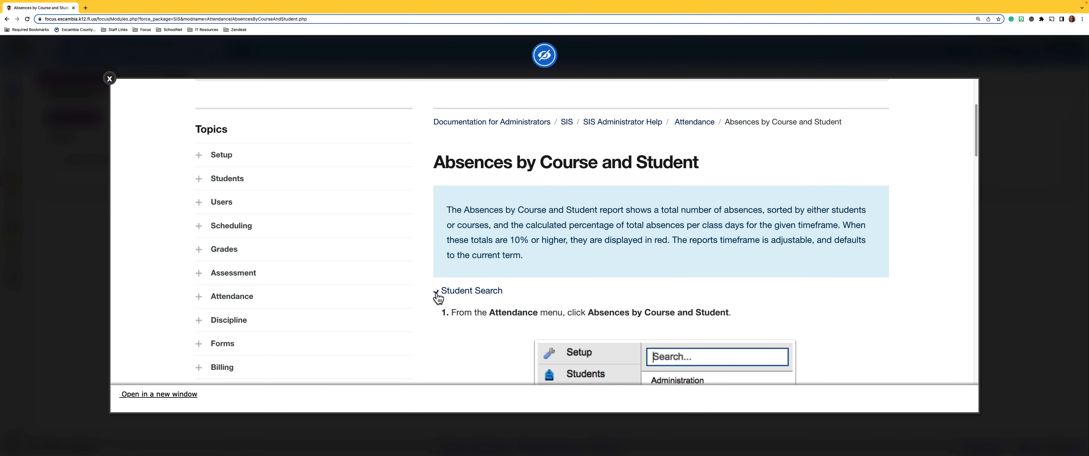
pyautogui.click(437, 296)
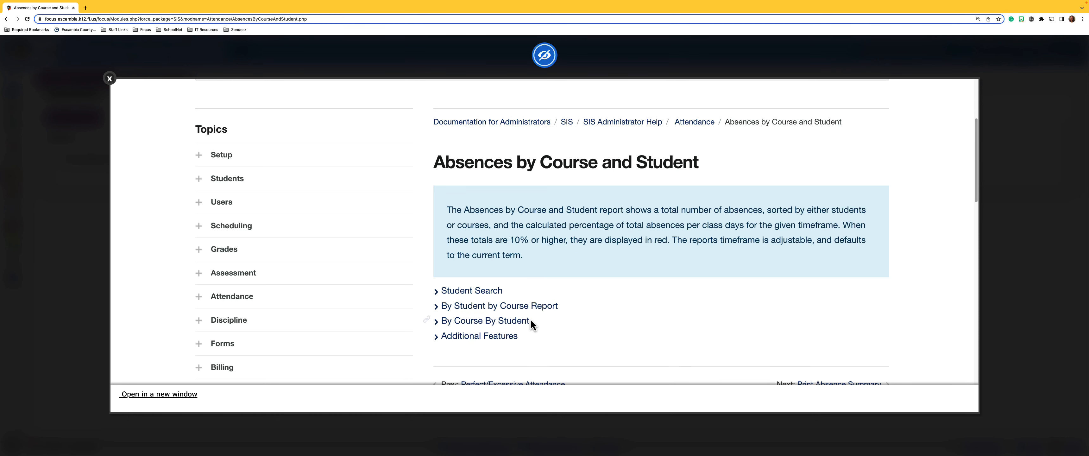
pyautogui.scroll(-3, 532, 332)
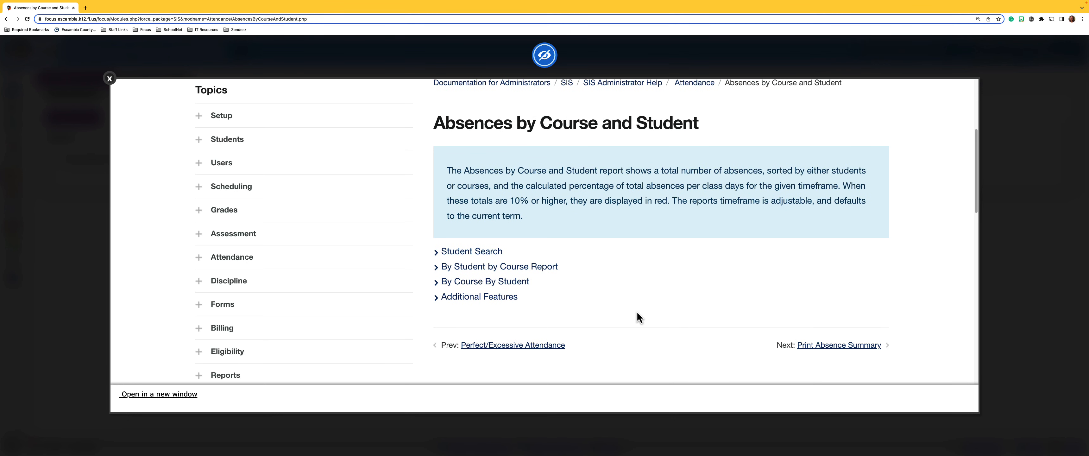
pyautogui.scroll(2, 637, 313)
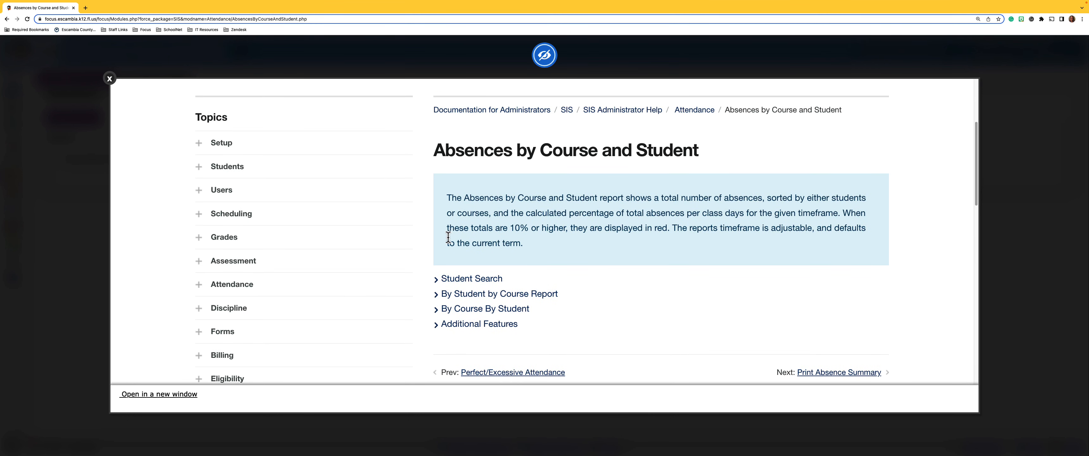
pyautogui.click(109, 80)
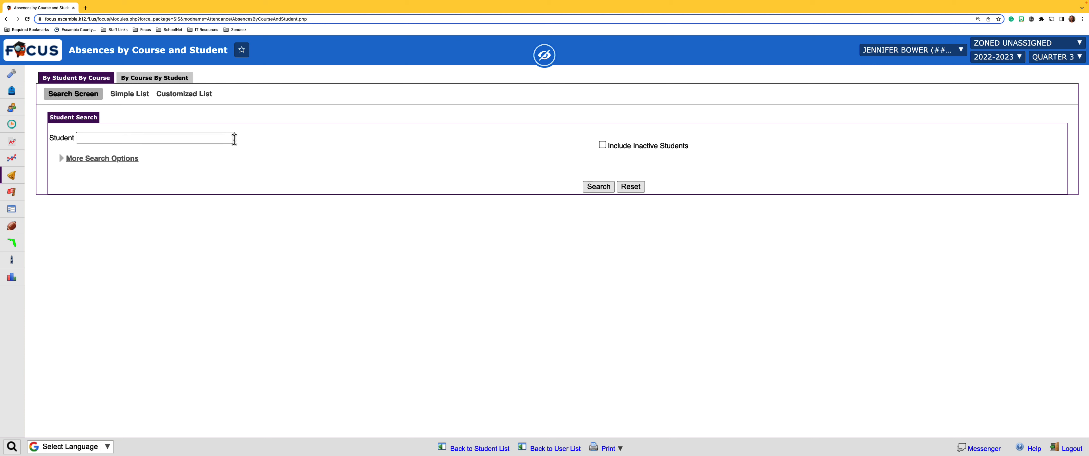
# Expand the additional student search options and run the search without entering any criteria.
pyautogui.click(220, 138)
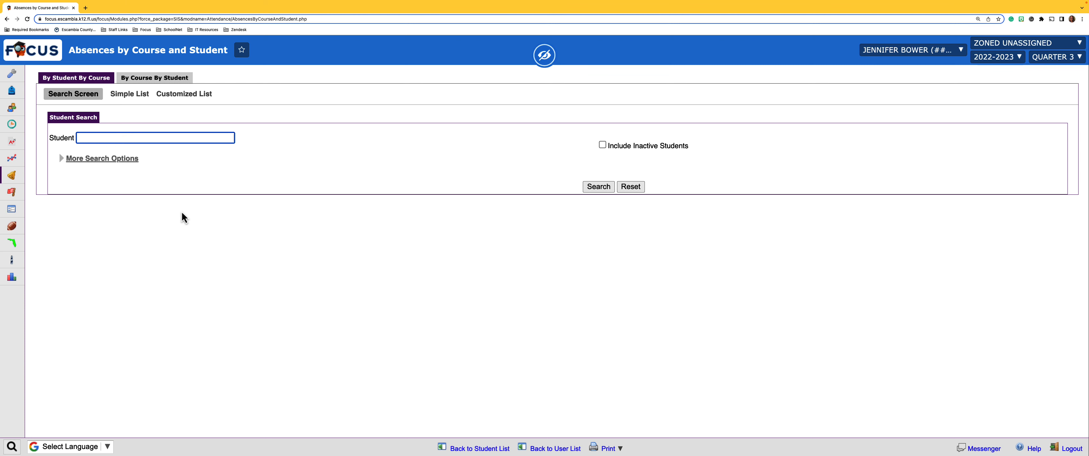
pyautogui.click(67, 159)
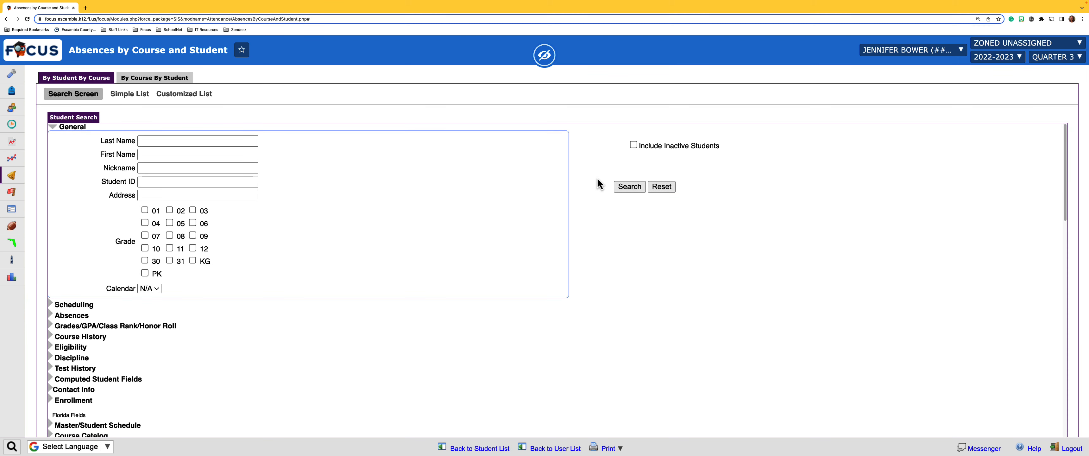
pyautogui.click(630, 186)
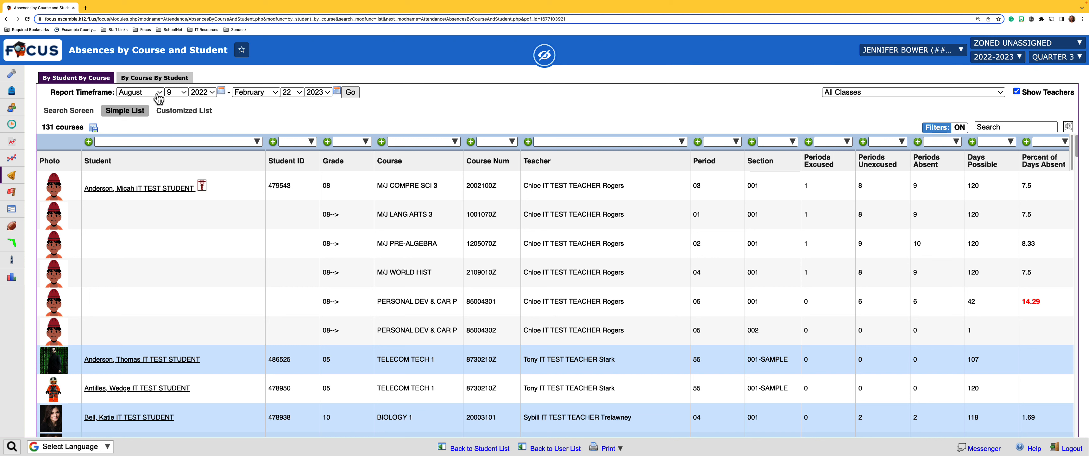
# Look at the start month choices and the start date calendar of the report timeframe, keeping the existing dates.
pyautogui.doubleClick(227, 99)
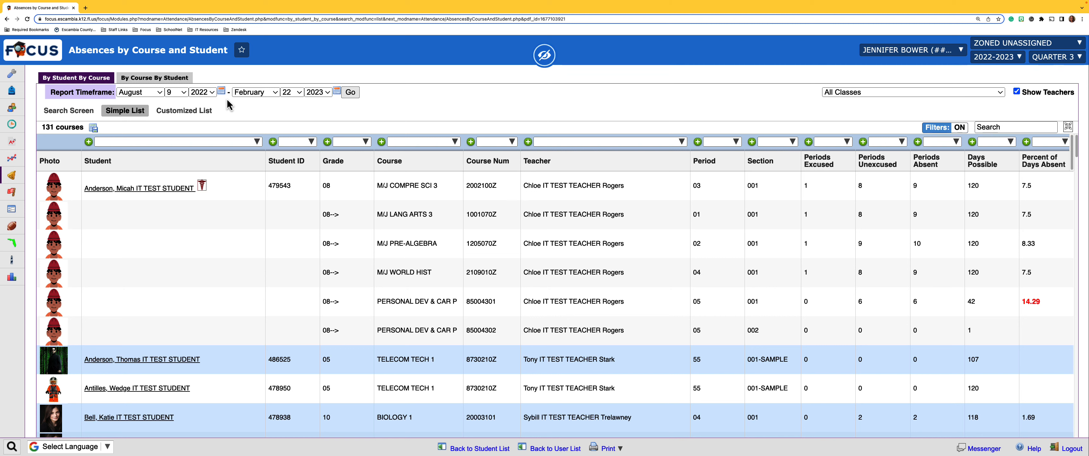
pyautogui.click(160, 93)
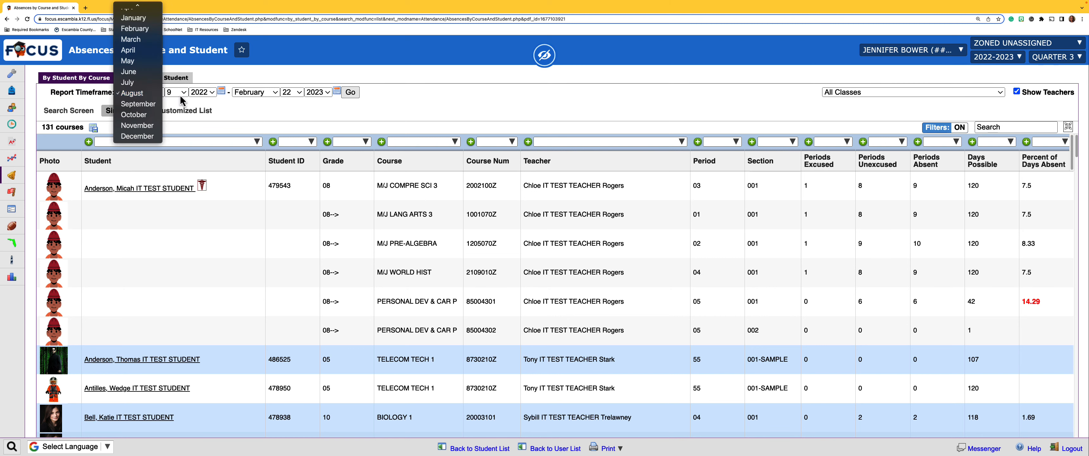
pyautogui.click(226, 104)
pyautogui.click(221, 92)
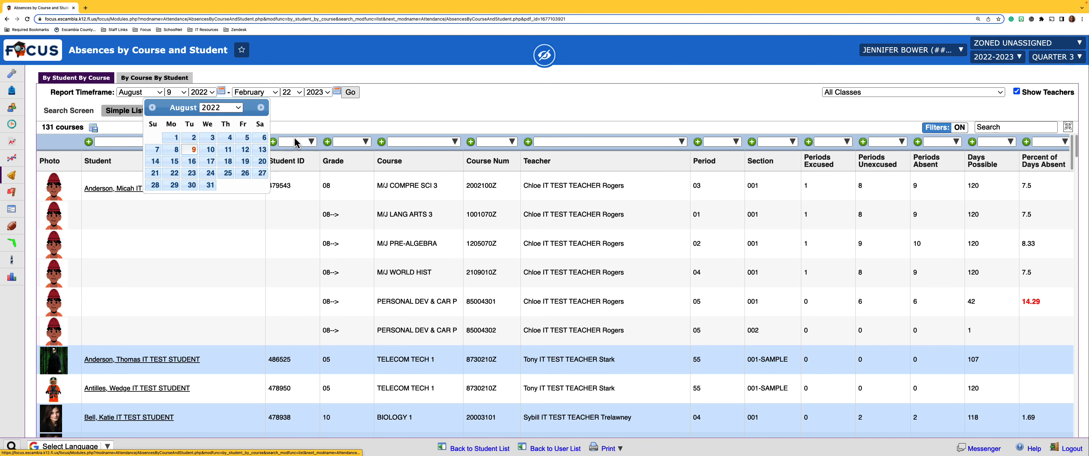
pyautogui.click(337, 115)
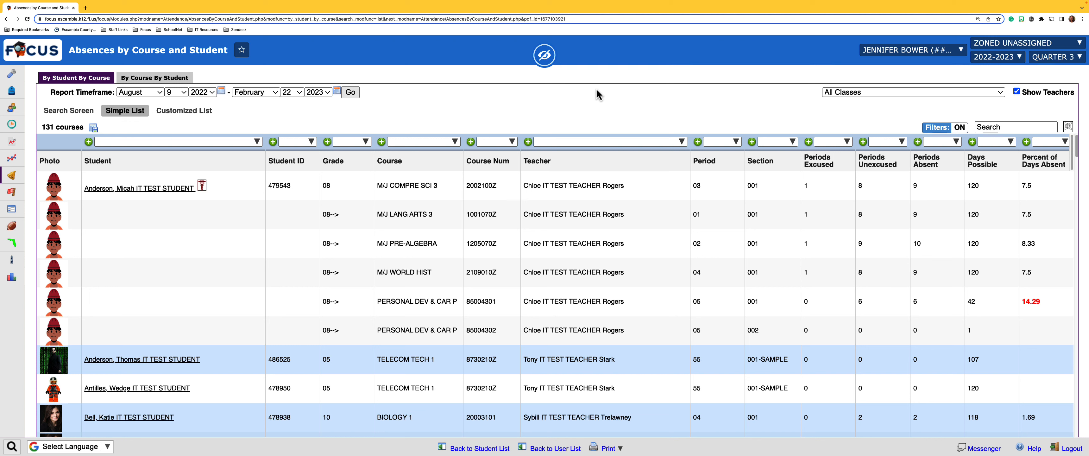
# Show only classes with 10% or more periods absent, and clear the resulting Percent of Days Absent filter.
pyautogui.click(1003, 99)
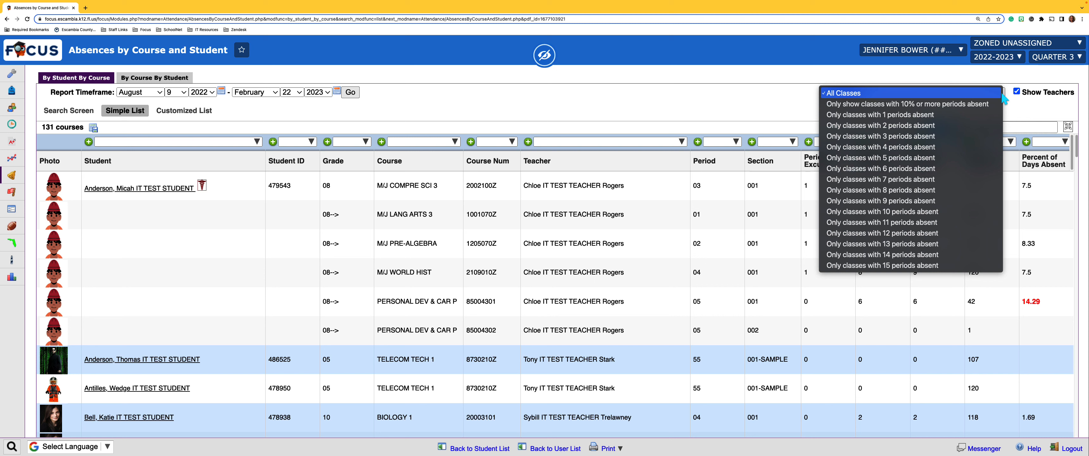
pyautogui.click(953, 107)
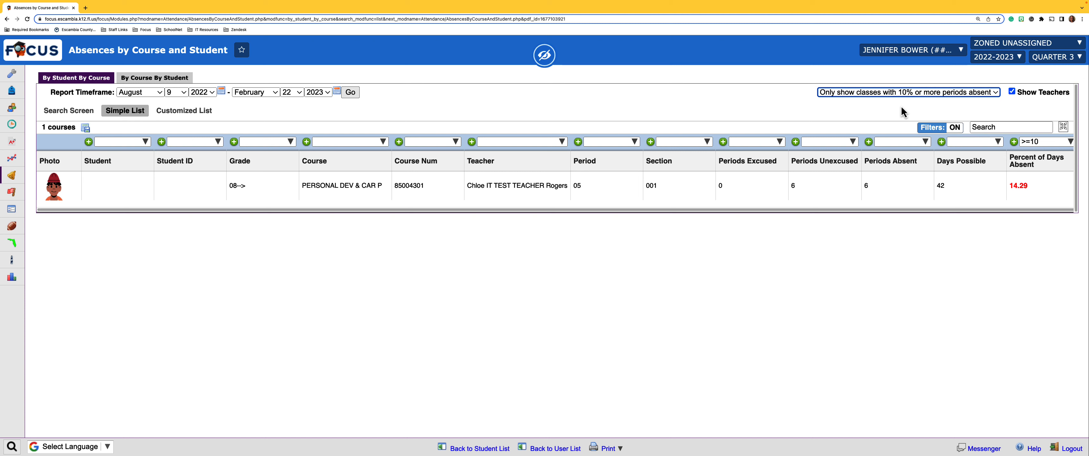
pyautogui.doubleClick(1050, 143)
pyautogui.tripleClick(1049, 143)
pyautogui.press('BackSpace')
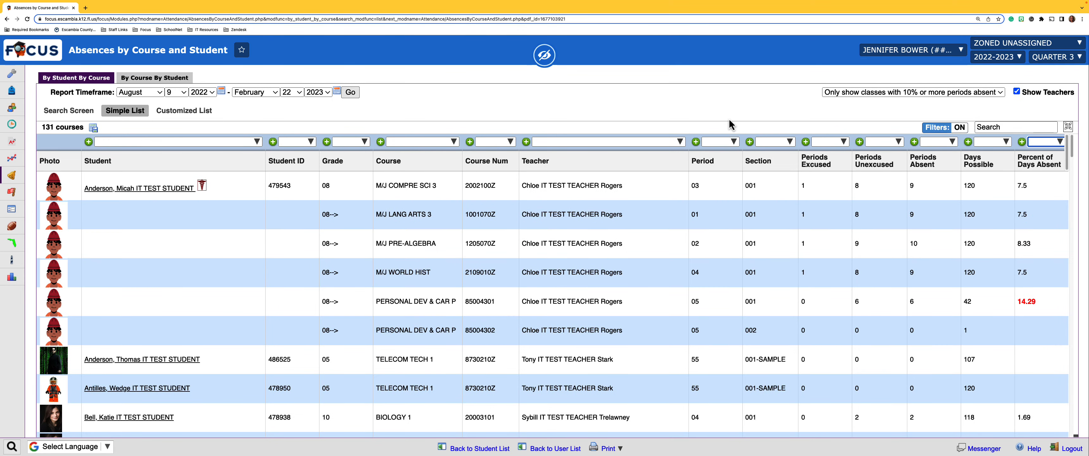
# Filter the Course column by "algebra".
pyautogui.click(719, 119)
pyautogui.click(419, 141)
pyautogui.write('algebra')
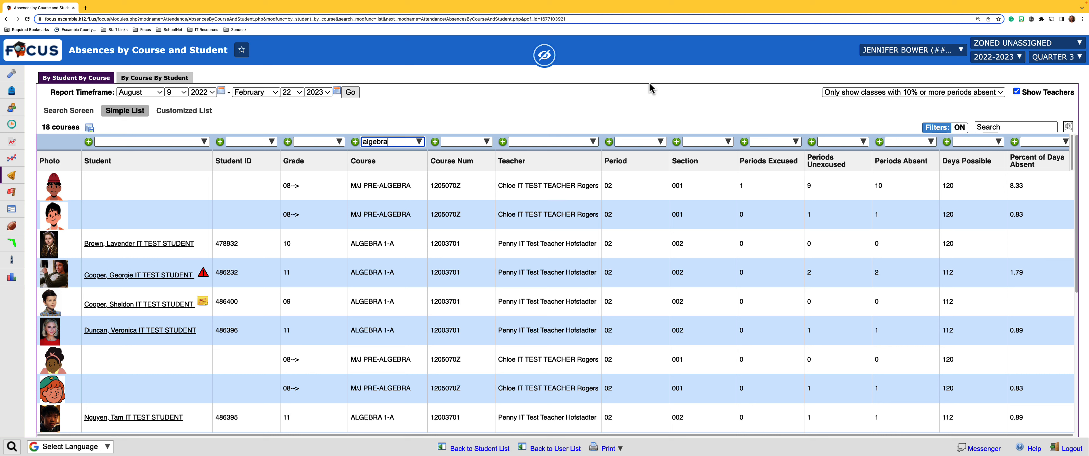
# Filter the Periods Absent column to values greater than or equal to 4.
pyautogui.click(907, 140)
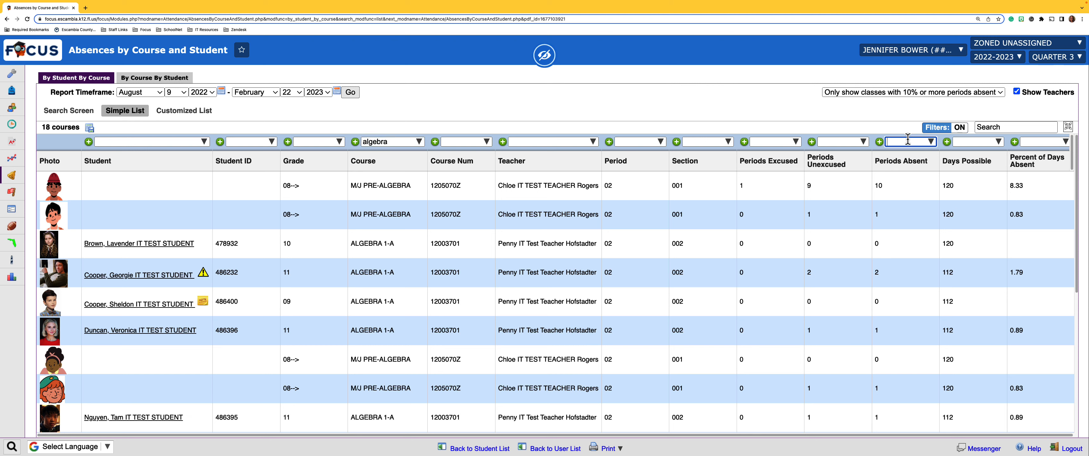
pyautogui.click(931, 143)
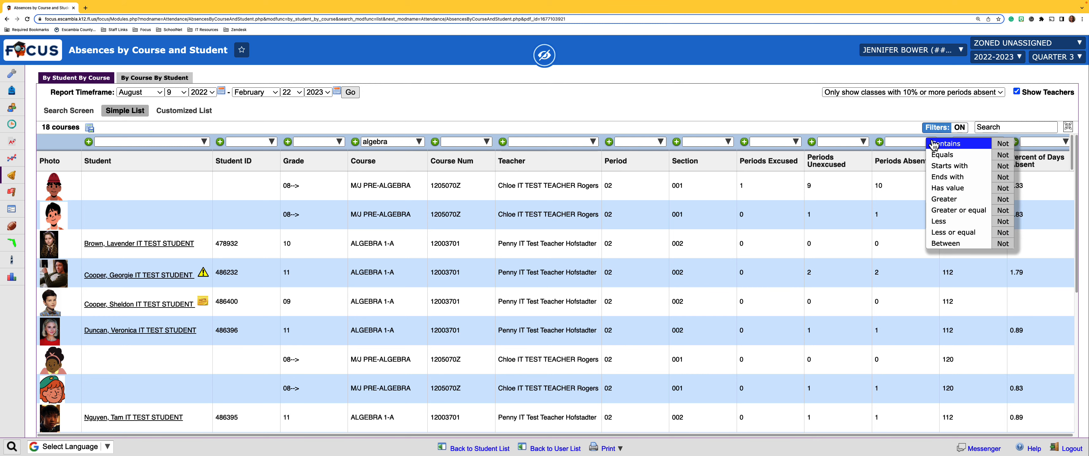
pyautogui.click(950, 211)
pyautogui.write('4')
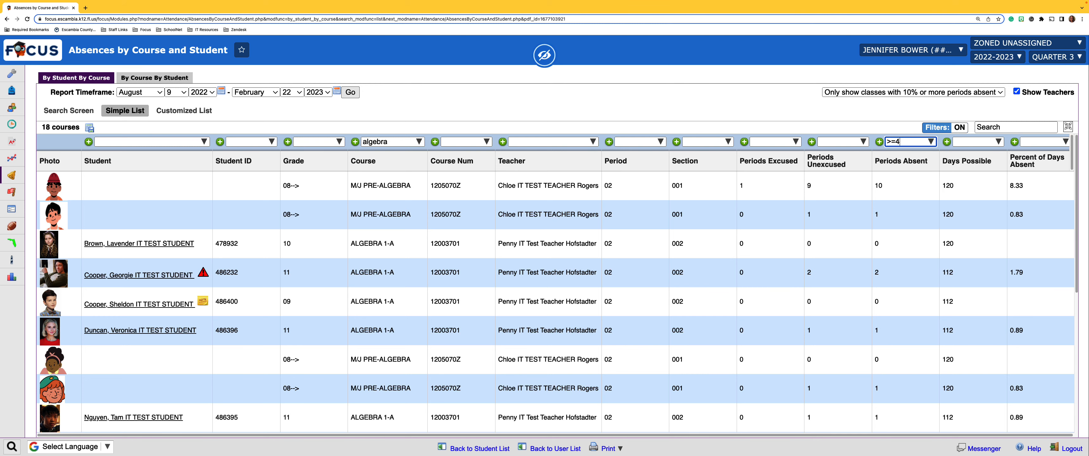
pyautogui.press('Return')
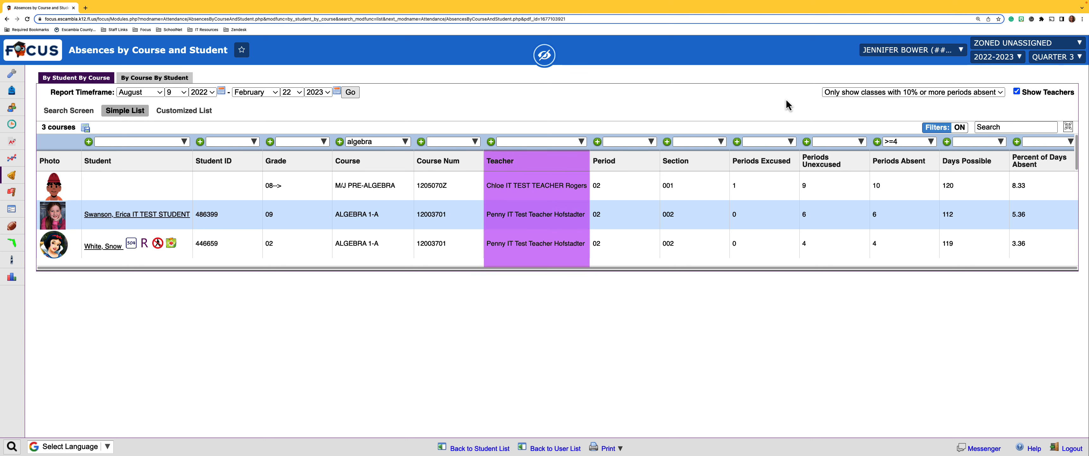
# Hide the teachers in the absence list and show them again.
pyautogui.click(1016, 92)
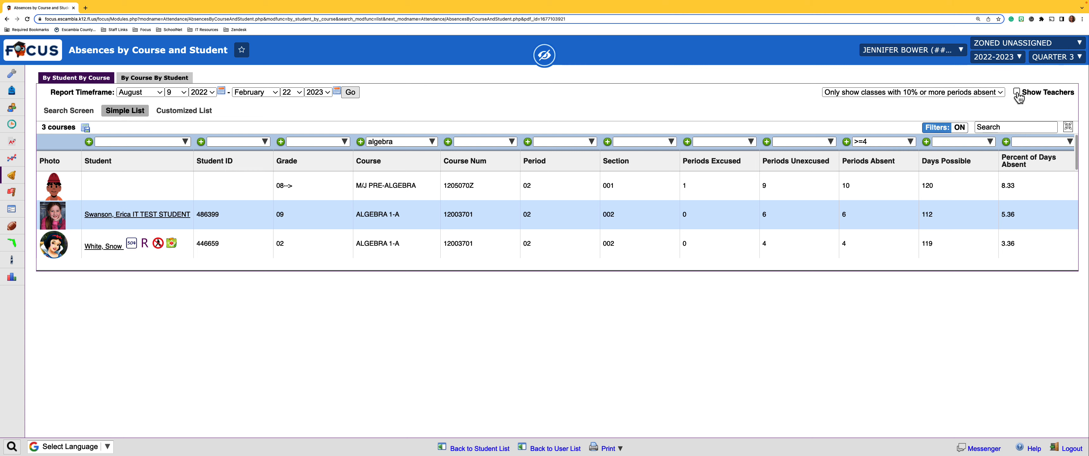
pyautogui.click(1017, 93)
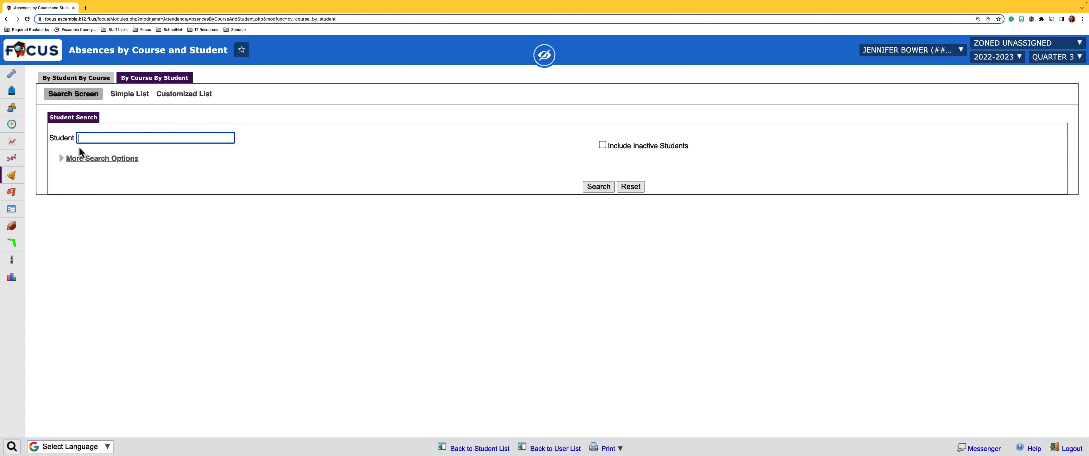
# In the By Course By Student report, expand the additional search options and search for grade 08 students.
pyautogui.click(74, 159)
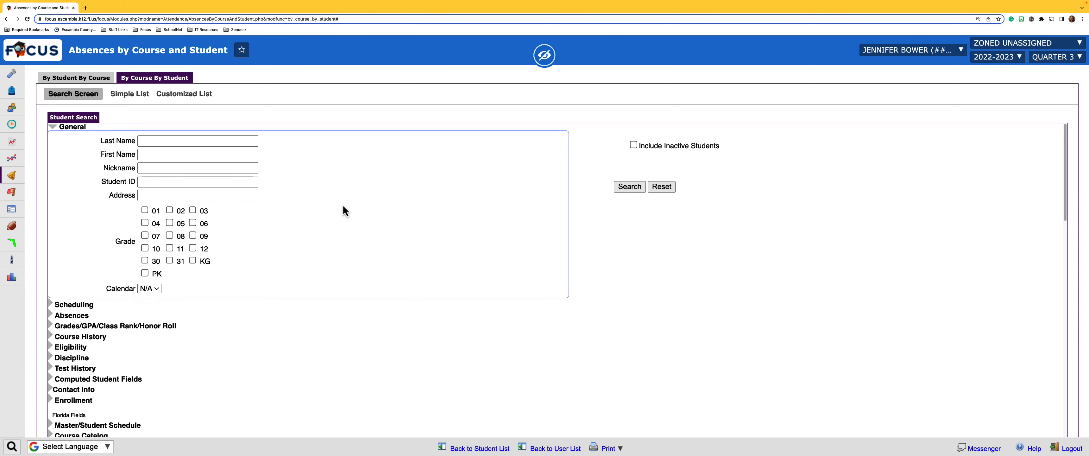
pyautogui.click(169, 235)
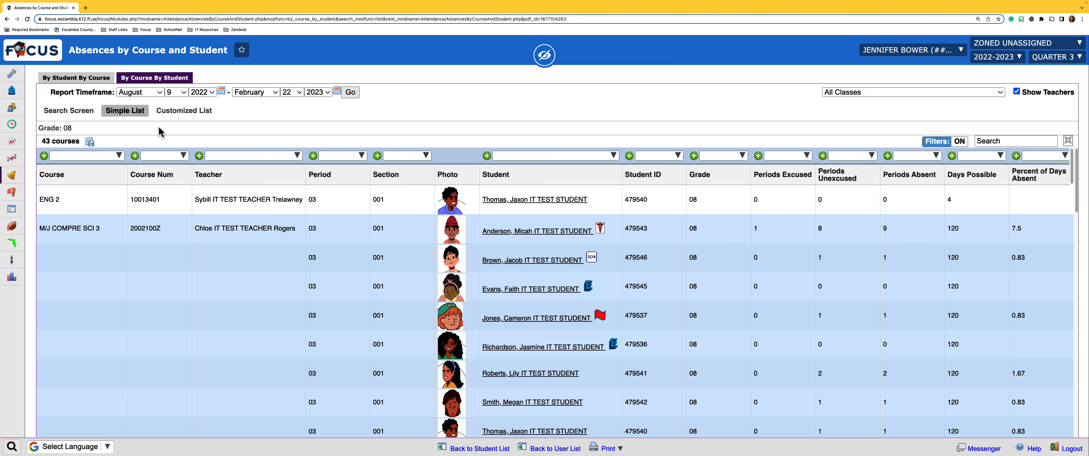
pyautogui.click(885, 94)
pyautogui.click(885, 93)
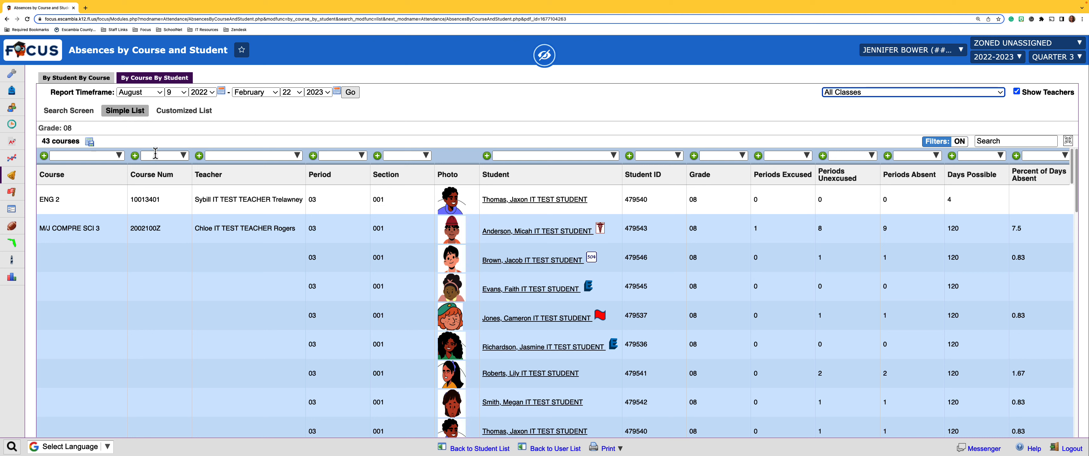
pyautogui.click(260, 156)
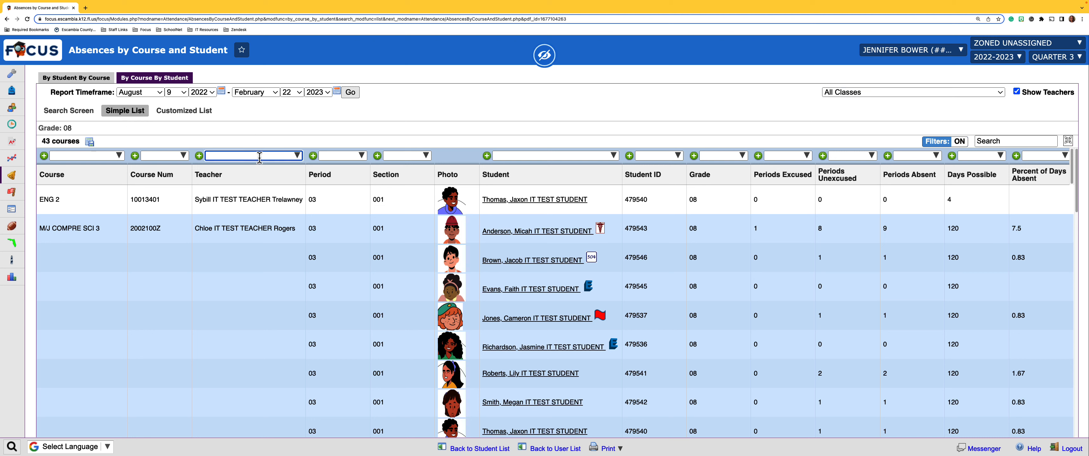
pyautogui.click(521, 114)
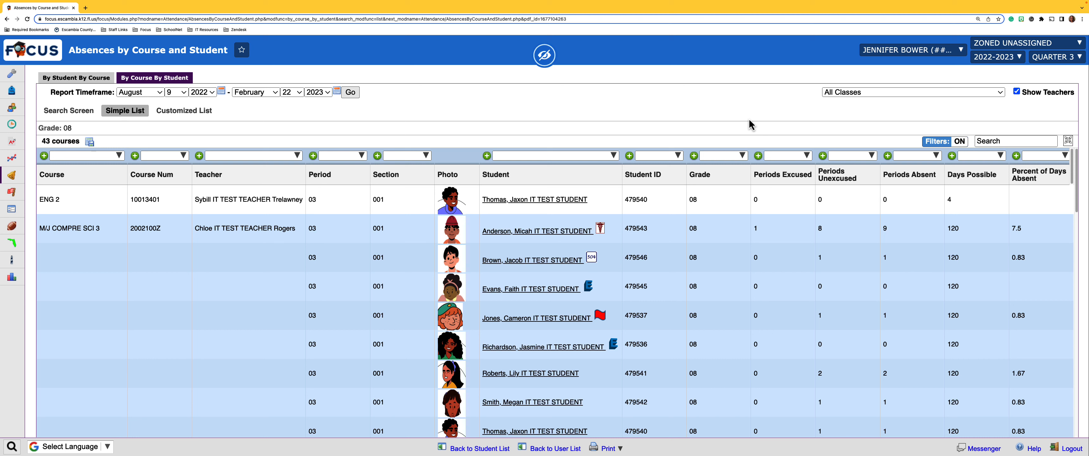
# Filter the Periods Unexcused column to values greater than 3, and clear that filter.
pyautogui.click(851, 156)
pyautogui.write('>3')
pyautogui.press('Return')
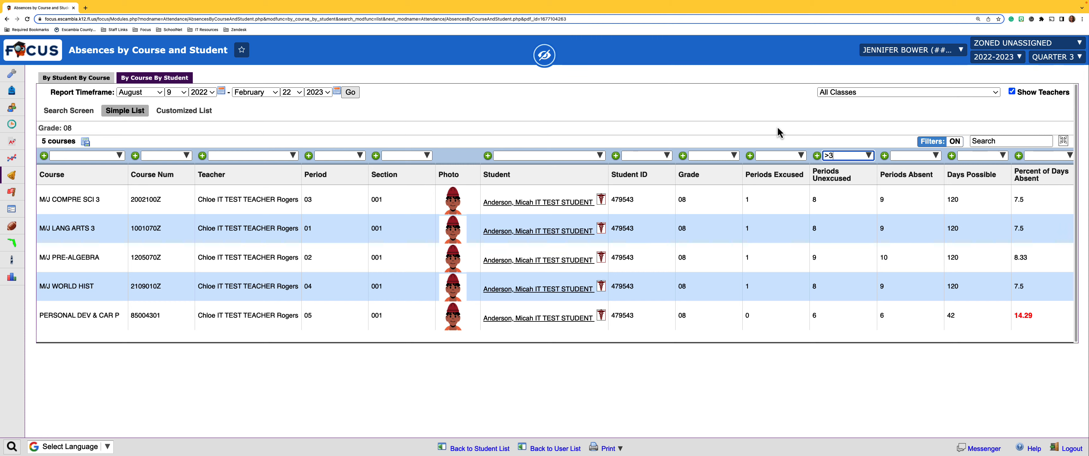
pyautogui.doubleClick(838, 156)
pyautogui.press('Return')
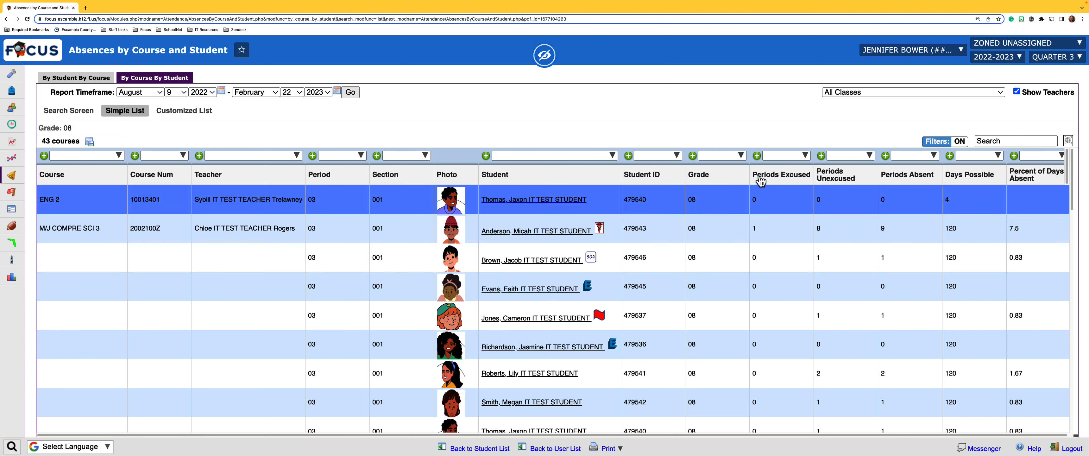
# Limit the grade 08 report to only classes with 1 periods absent.
pyautogui.click(867, 100)
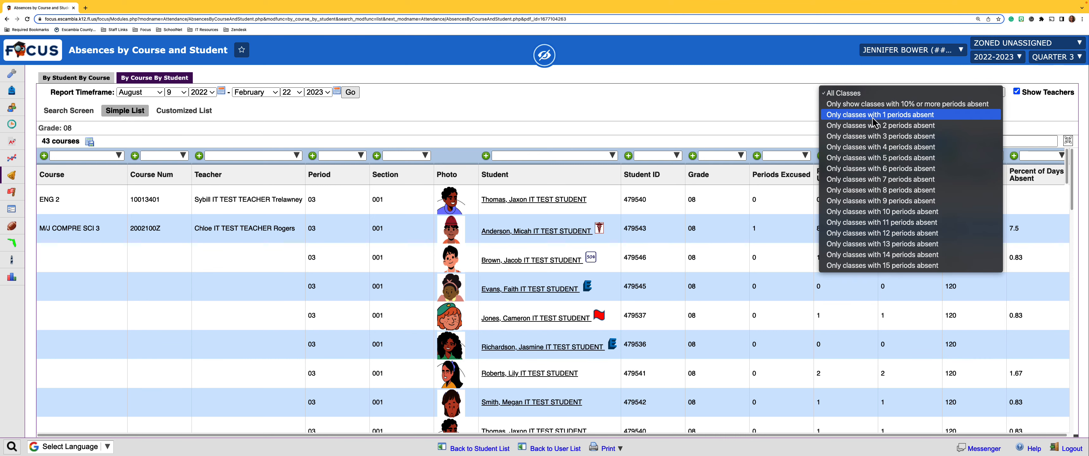
pyautogui.click(904, 121)
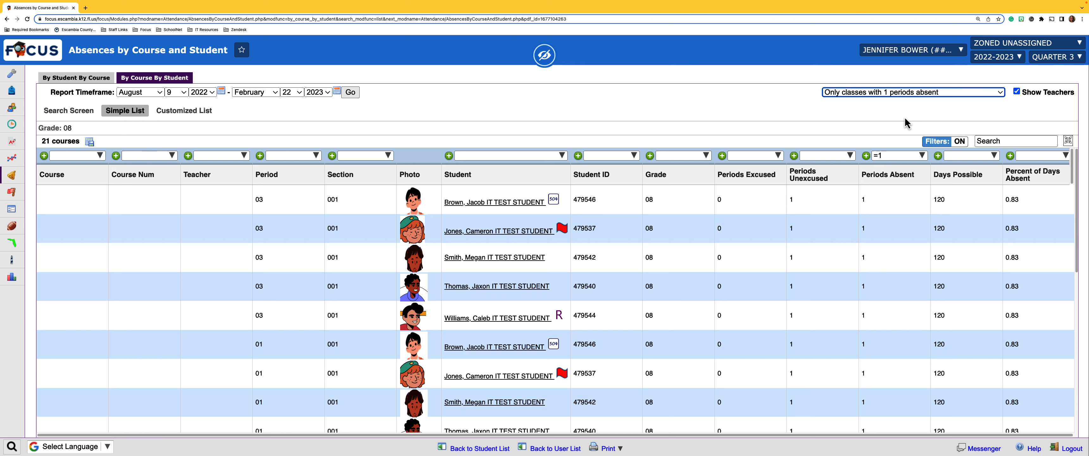
pyautogui.click(833, 114)
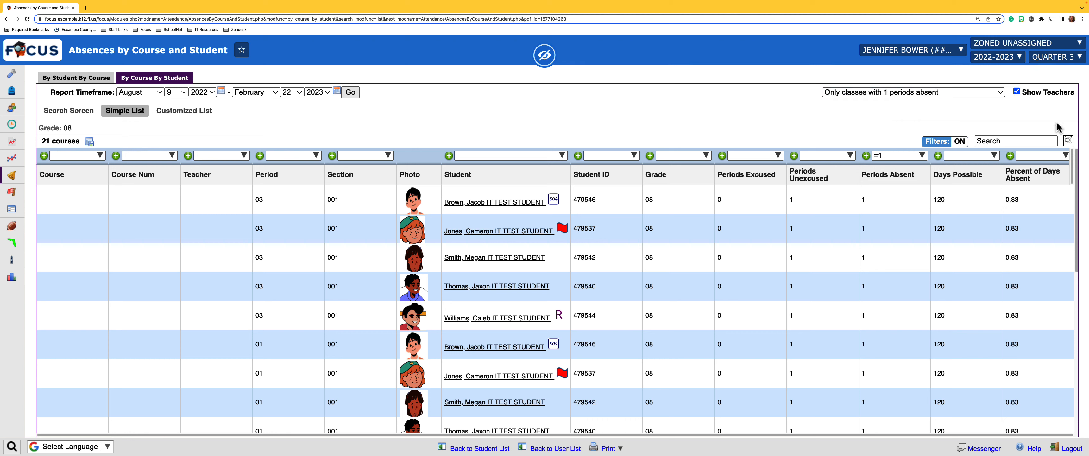
# View the filtered absence list in full screen and return to the normal view.
pyautogui.click(1069, 143)
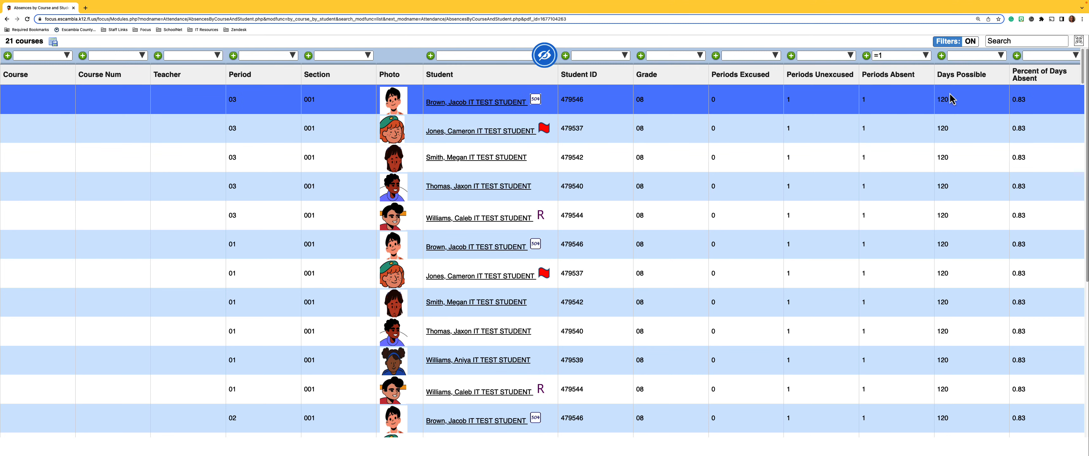
pyautogui.click(1079, 41)
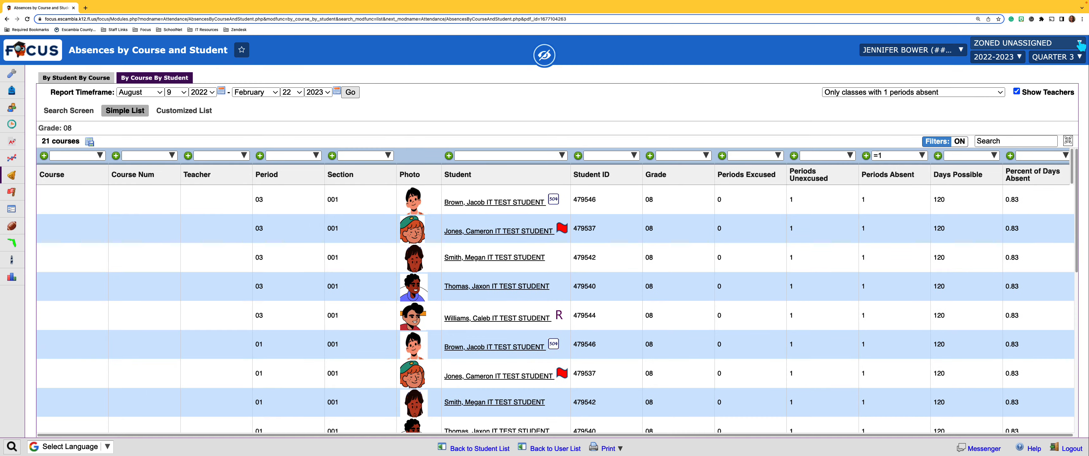